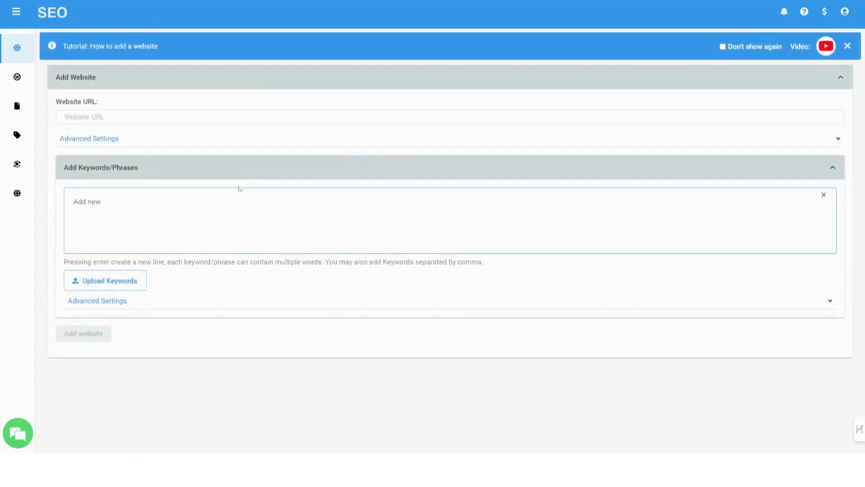
left_click(103, 118)
left_click(126, 163)
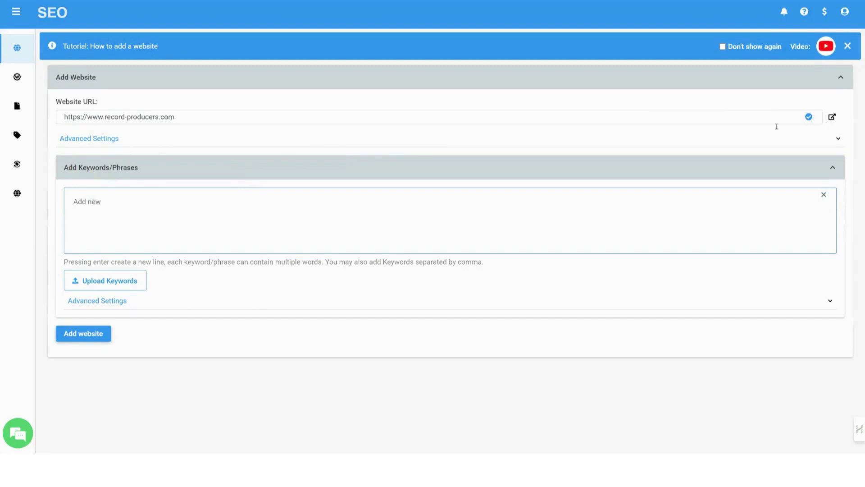
left_click(839, 140)
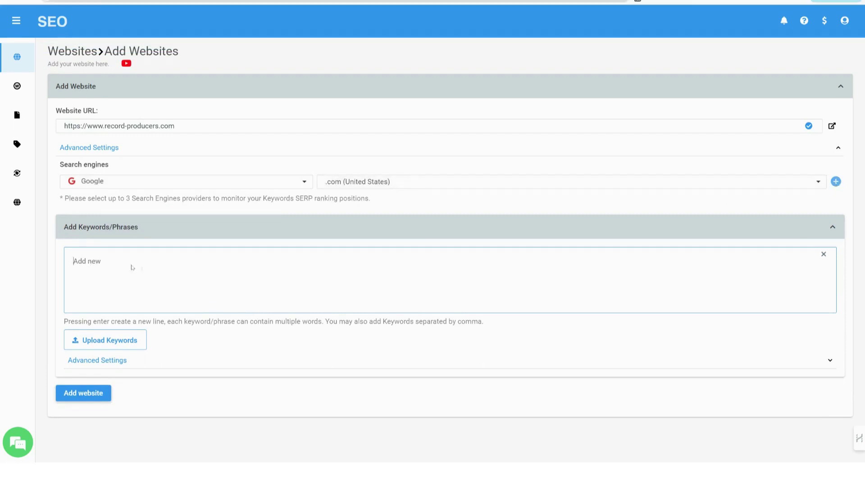
type("record producers UK the best record producer in London record producers London Record producers Brit Award winning record producer management for music producers london producers the best record producer in the UK Britains best record producers Grammy Award winning record producer Record Producers Guild a record producer studio producers musical producers artist producer producer engineer a music producer music producer record producer music record producer producer musician producer music industry music producers london music producers uk musical producer top music producers best music producers electronic music producer uk producer british record producer producers in uk british music producers producers uk producers in the uk best record producers")
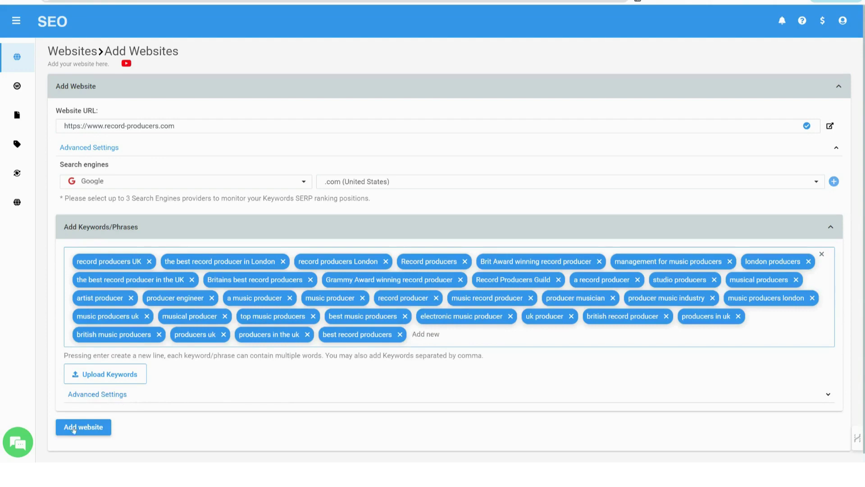
left_click(91, 432)
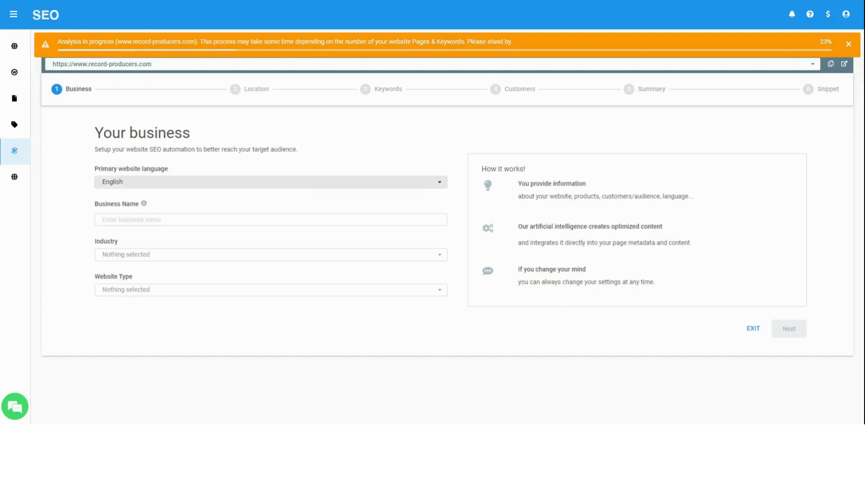
Step: Enter the business name, with Arts & Entertainment as industry and Business as website type
left_click(143, 220)
type("Budd Record Producers")
left_click(138, 254)
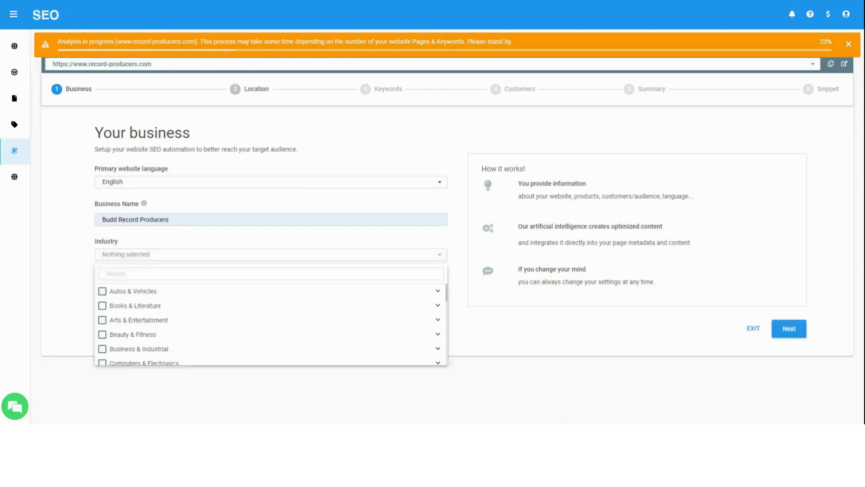
type("music")
left_click(107, 292)
left_click(86, 292)
left_click(131, 290)
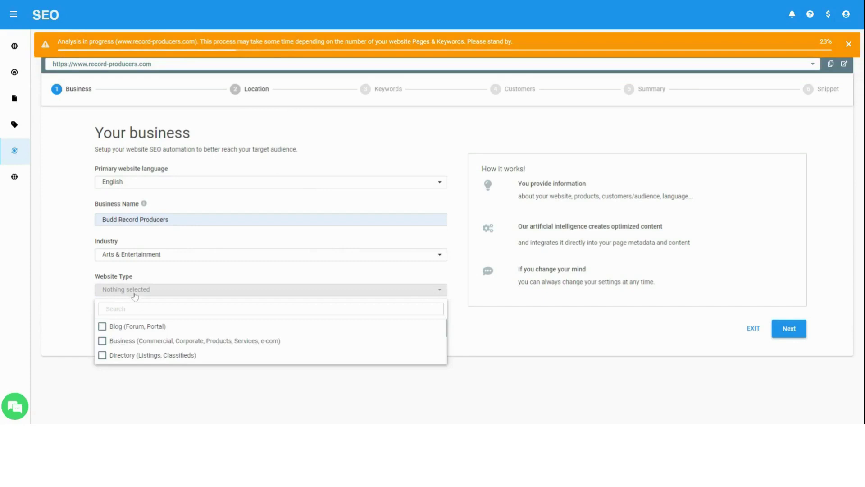
left_click(126, 341)
Step: Add London as the target location
left_click(84, 309)
left_click(788, 329)
left_click(203, 188)
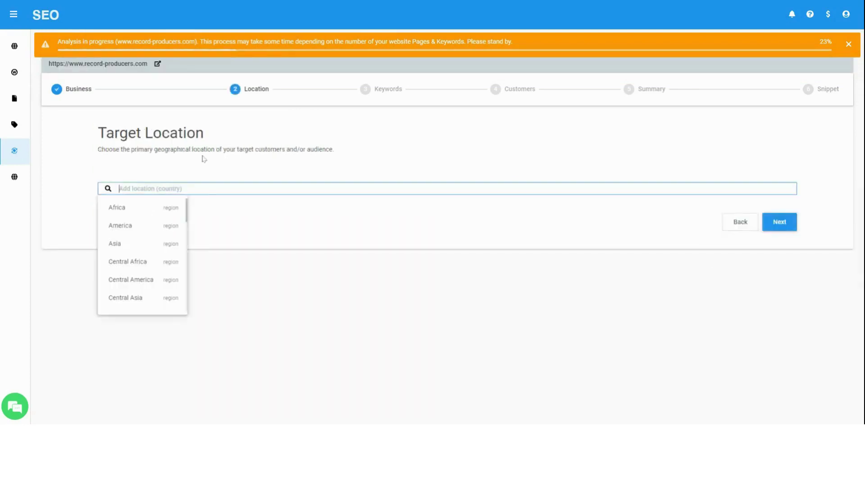
type("Lon")
left_click(193, 208)
Step: Skip past keywords and add the prefixes Top, Leading, Trusted, Established
left_click(784, 222)
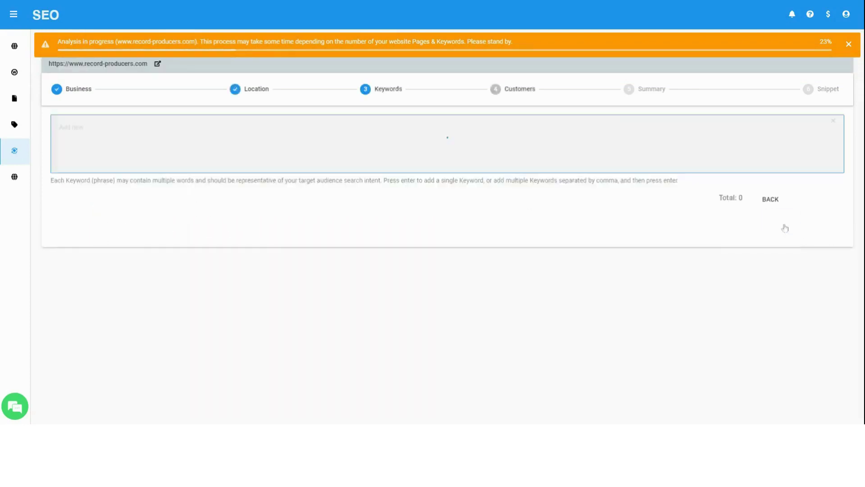
left_click(828, 214)
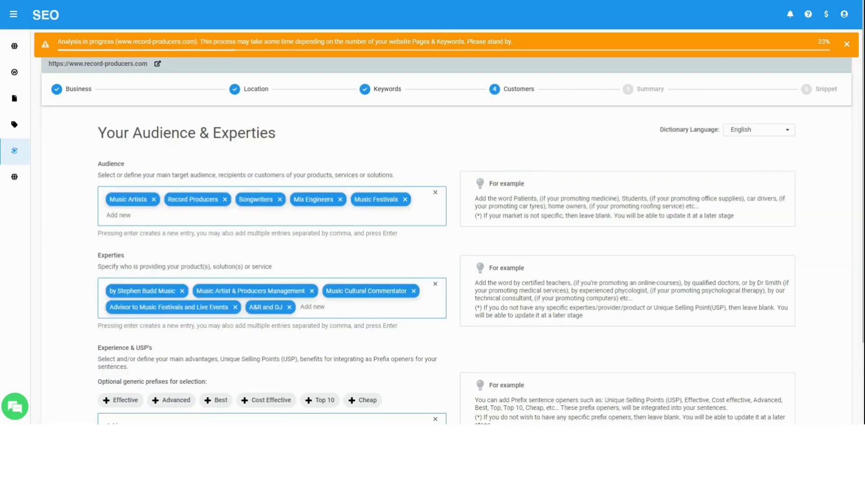
scroll(791, 392, "down", 3)
type("Top, Leading, Trusted, Established")
key("Return")
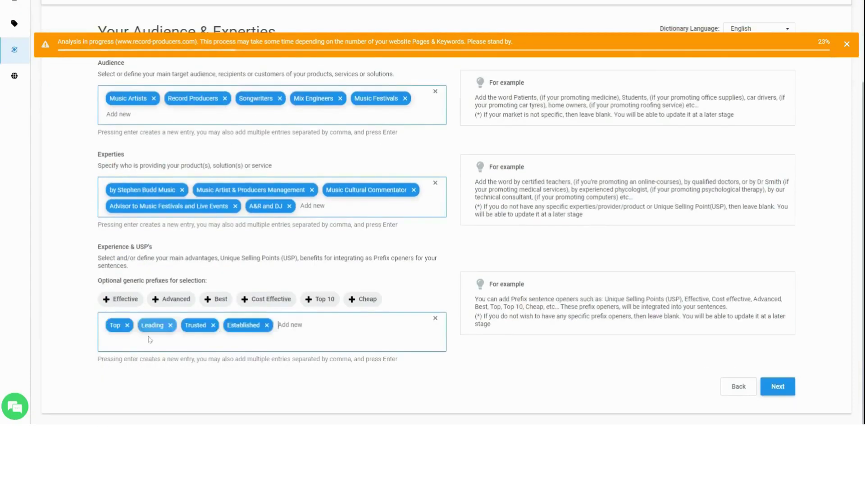
Step: Review the automation summary and confirm full processing of the site
left_click(791, 392)
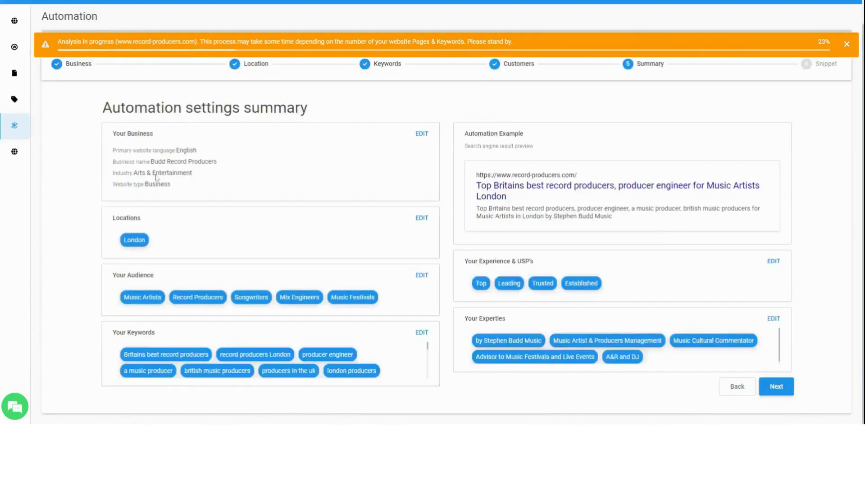
left_click(781, 389)
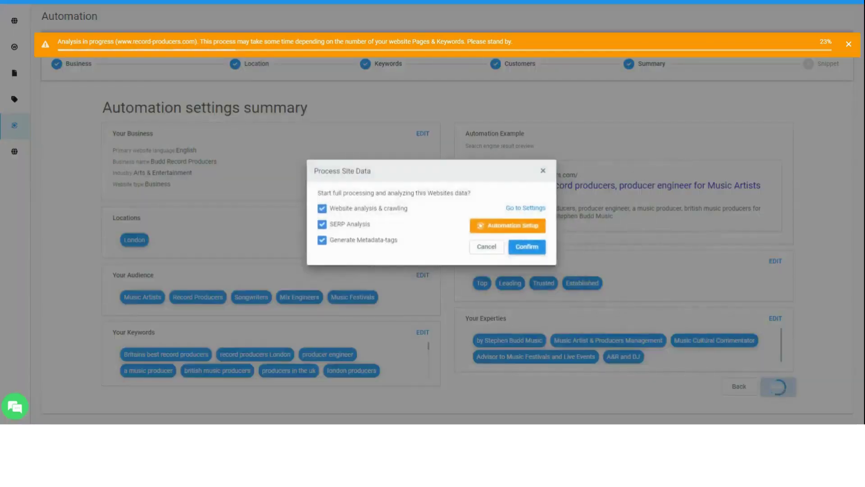
left_click(525, 246)
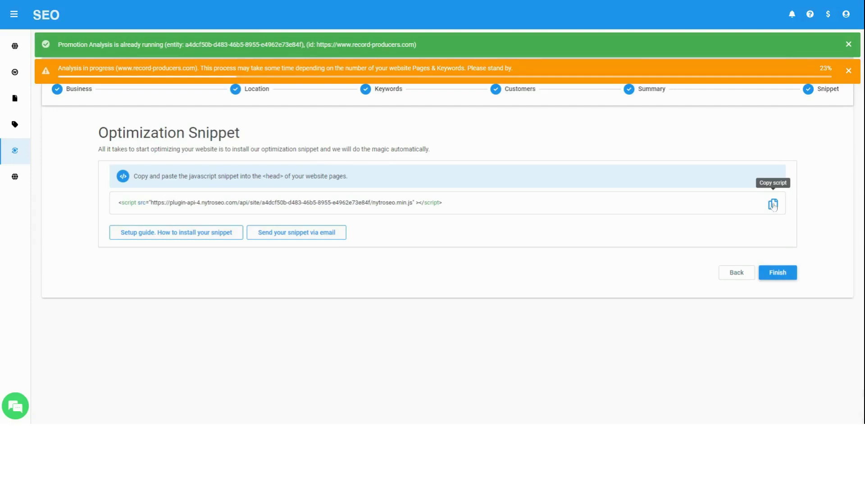
Step: Copy the optimization snippet script to the clipboard
left_click(773, 205)
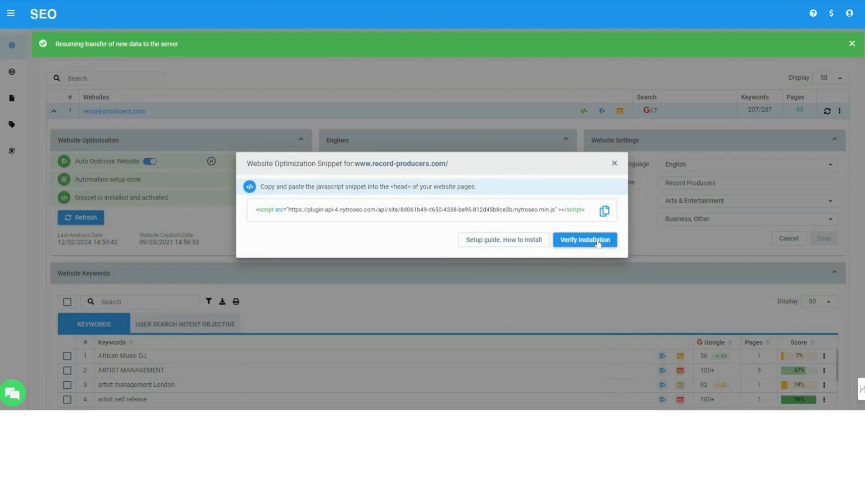
Step: Verify the snippet installation for record-producers.com
left_click(598, 241)
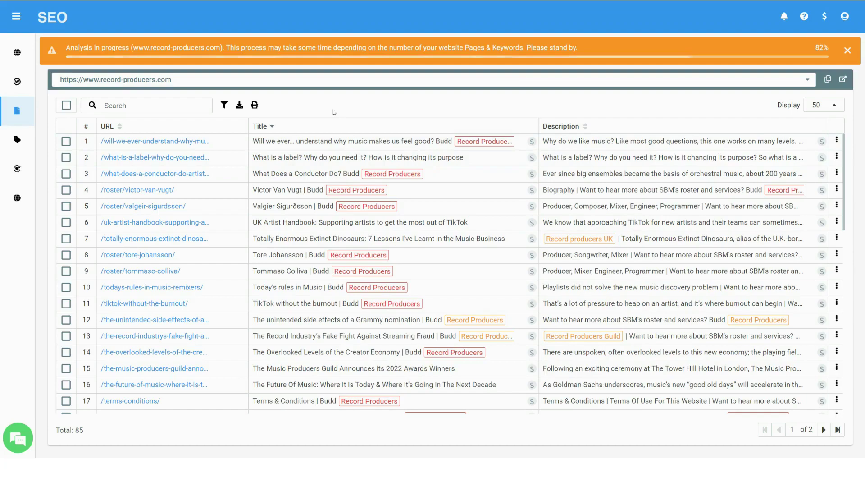
Step: Sort the page list by Title, then clear the sort
left_click_drag(815, 47, 827, 47)
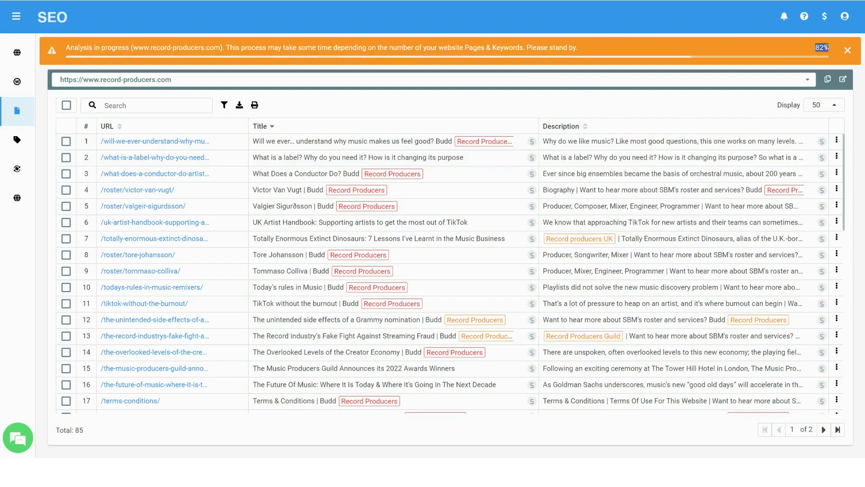
left_click(271, 127)
left_click(271, 127)
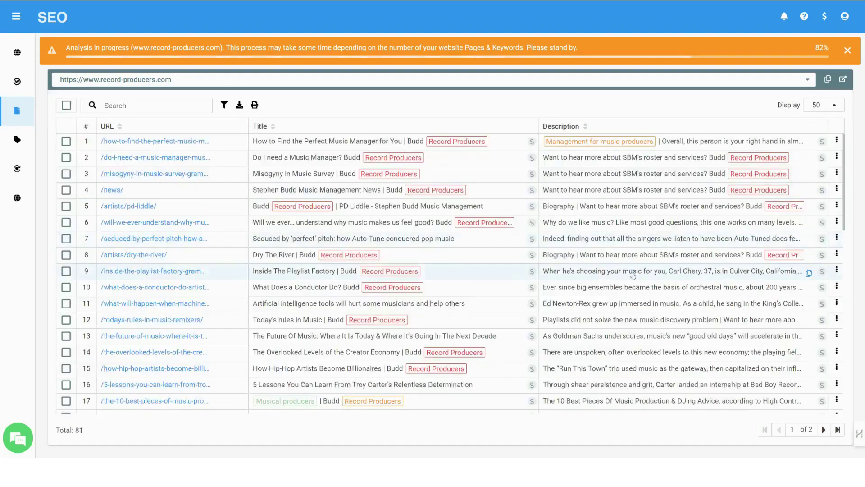
scroll(802, 252, "down", 5)
scroll(799, 153, "up", 5)
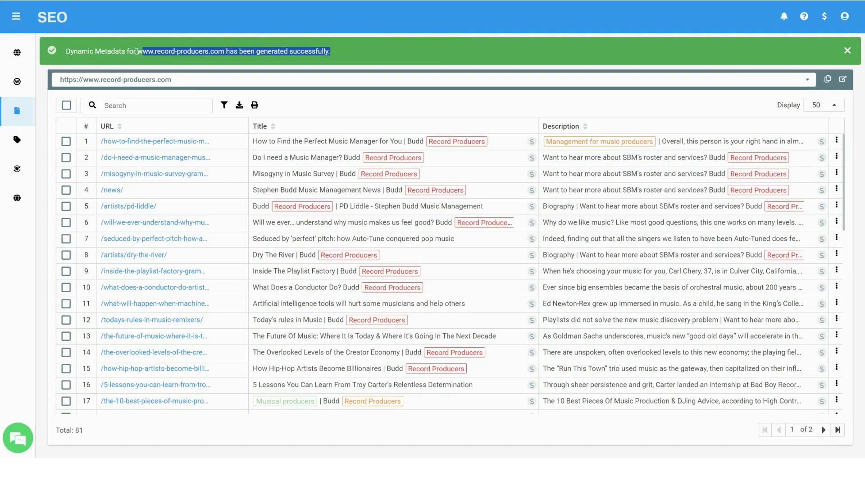
mouse_move(15, 121)
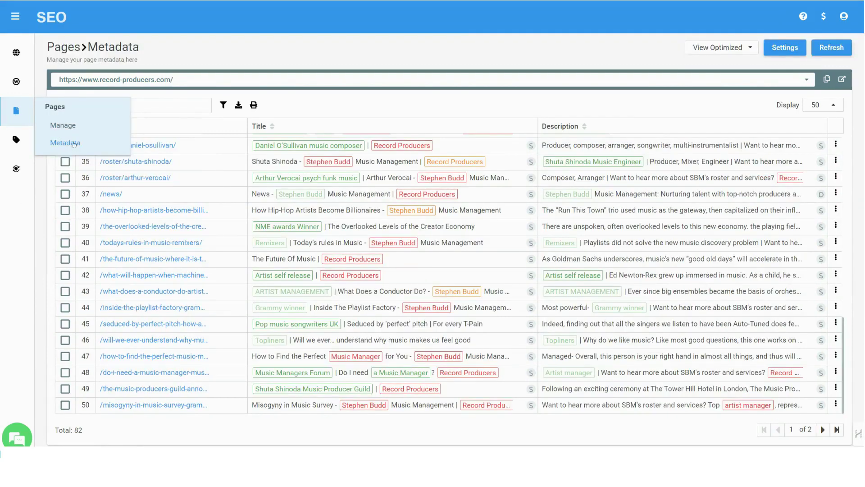
Step: View the original metadata briefly, then switch the table to View Optimized
left_click(725, 50)
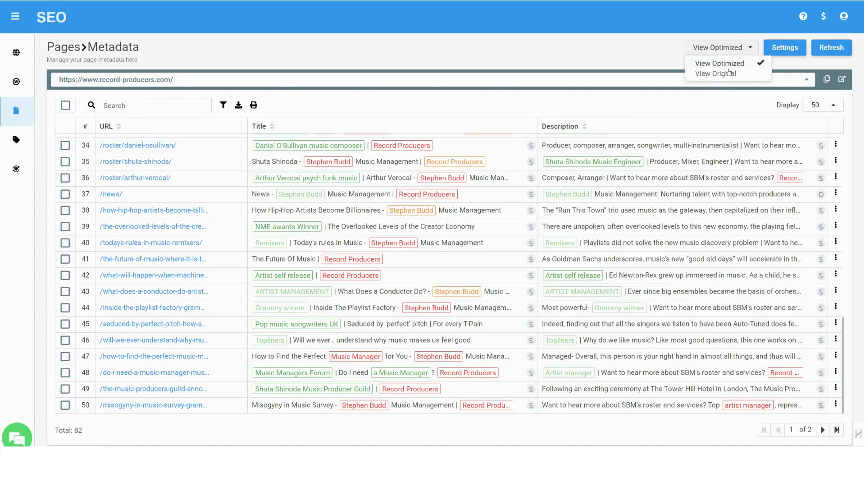
left_click(728, 73)
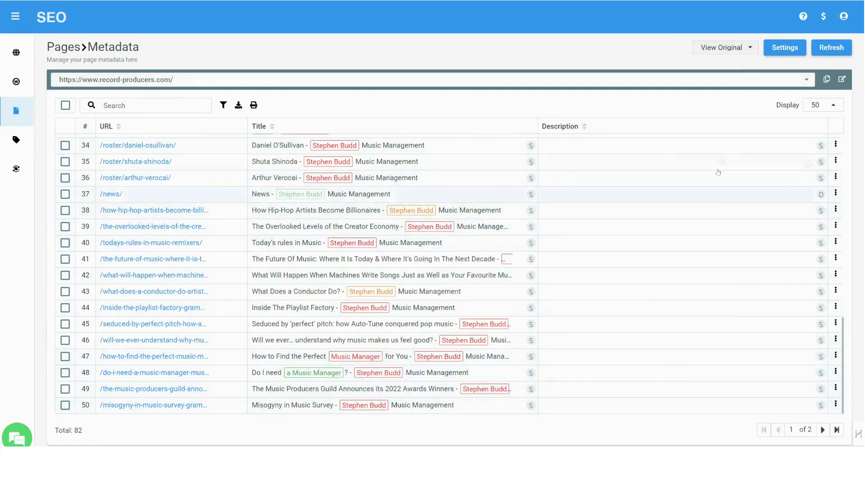
left_click(719, 53)
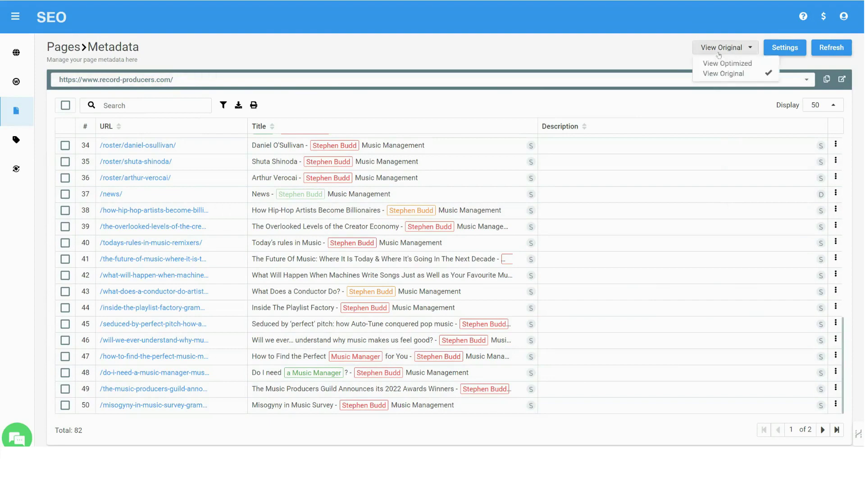
left_click(726, 63)
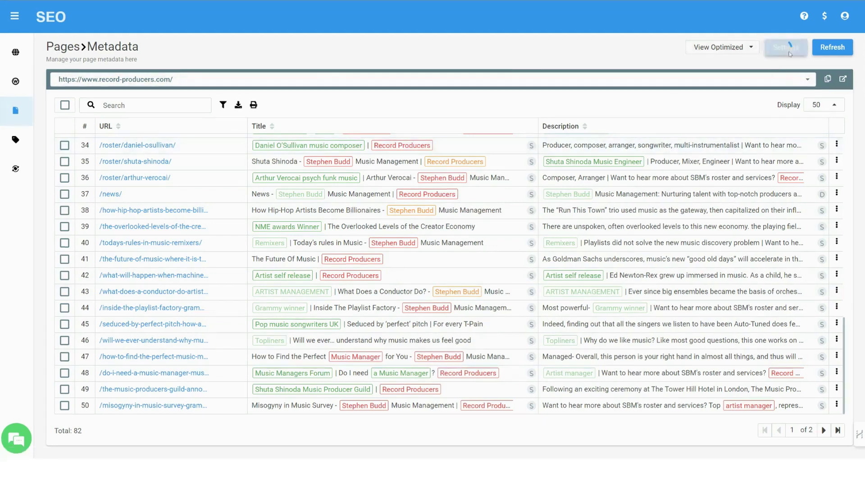
Step: Open the site's automation Settings on the Static Settings title rules
left_click(785, 47)
left_click(552, 147)
left_click(315, 147)
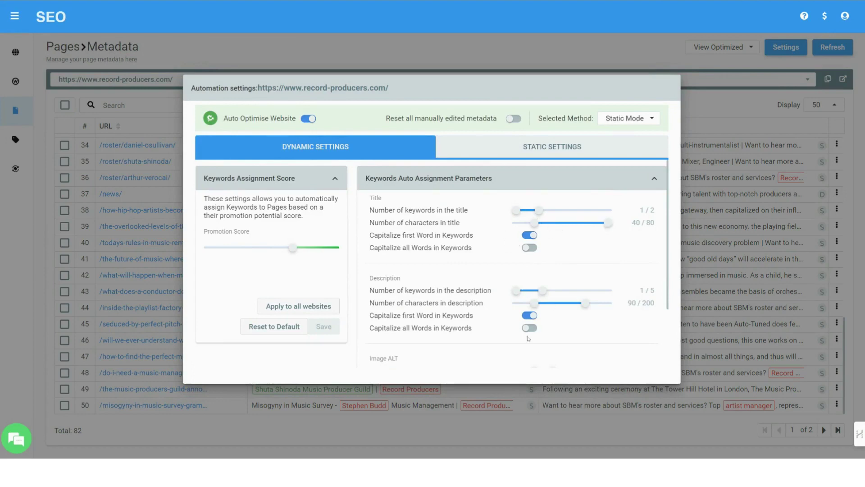
left_click(532, 150)
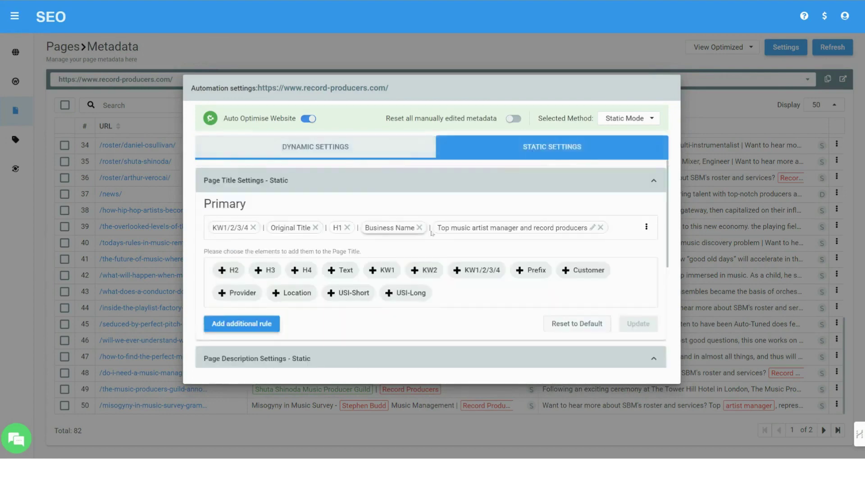
Step: Add a secondary title rule filtered to 'blog' URLs, without Business Name
scroll(356, 242, "down", 2)
scroll(315, 280, "up", 2)
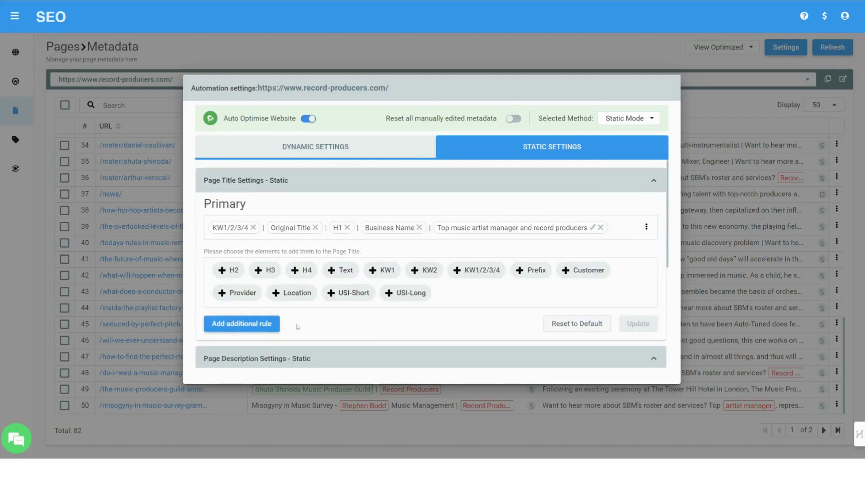
left_click(257, 325)
scroll(309, 321, "down", 2)
left_click(294, 292)
type("blog")
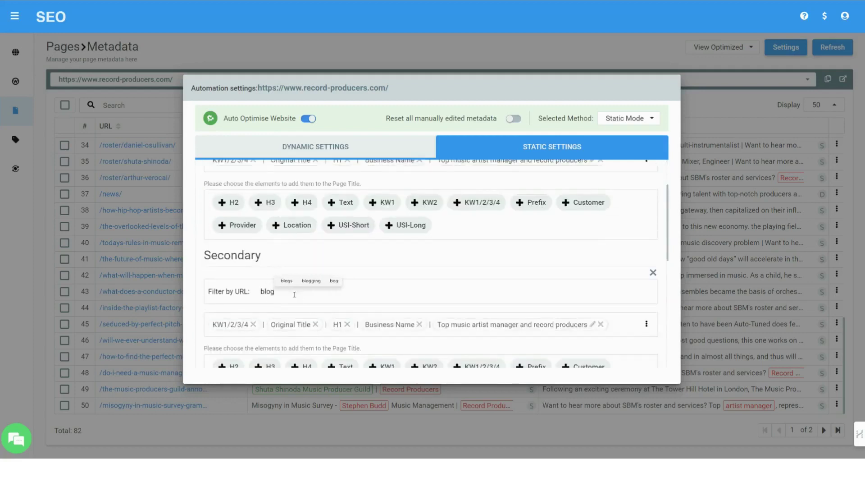
key("Return")
scroll(260, 307, "down", 1)
left_click(419, 290)
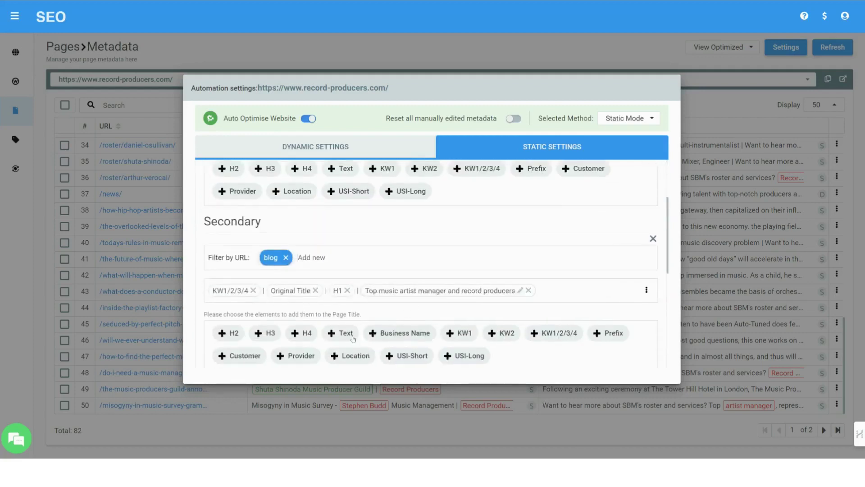
left_click(301, 333)
left_click_drag(547, 290, 372, 290)
left_click(383, 291)
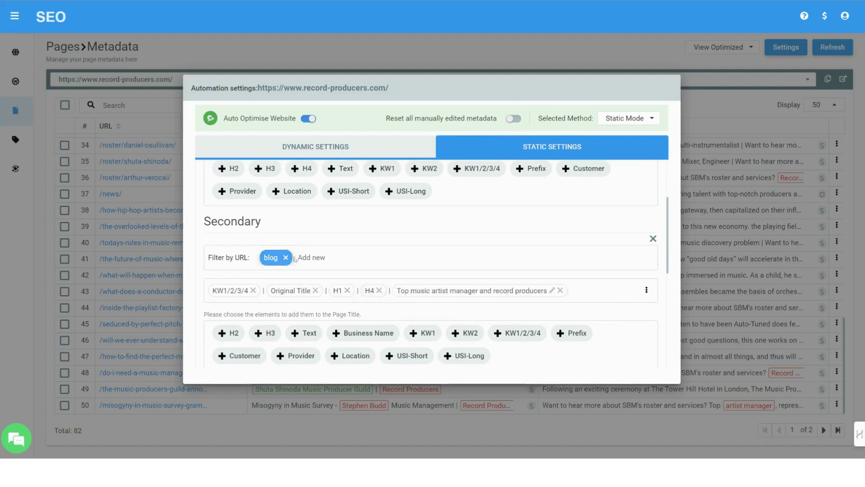
Step: Strip KW1/2/3/4, H1, Business Name and tagline so the primary title keeps only Original Title
scroll(322, 277, "up", 3)
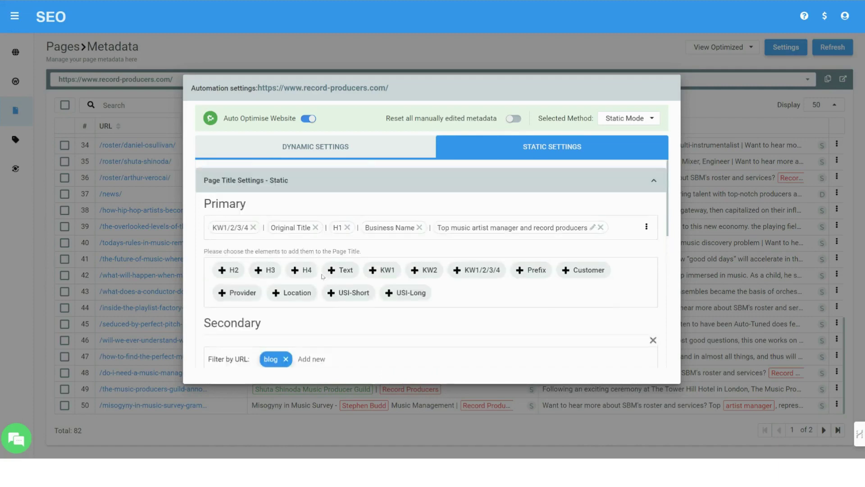
left_click(253, 227)
left_click(289, 227)
left_click(331, 227)
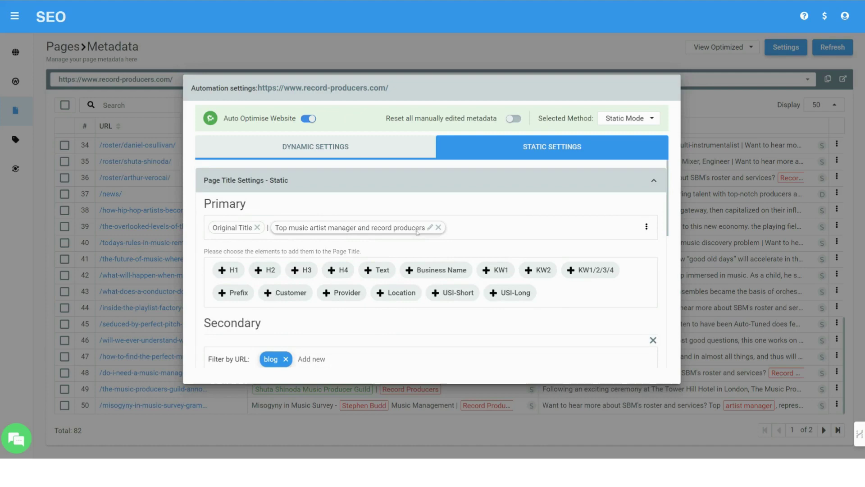
left_click(438, 228)
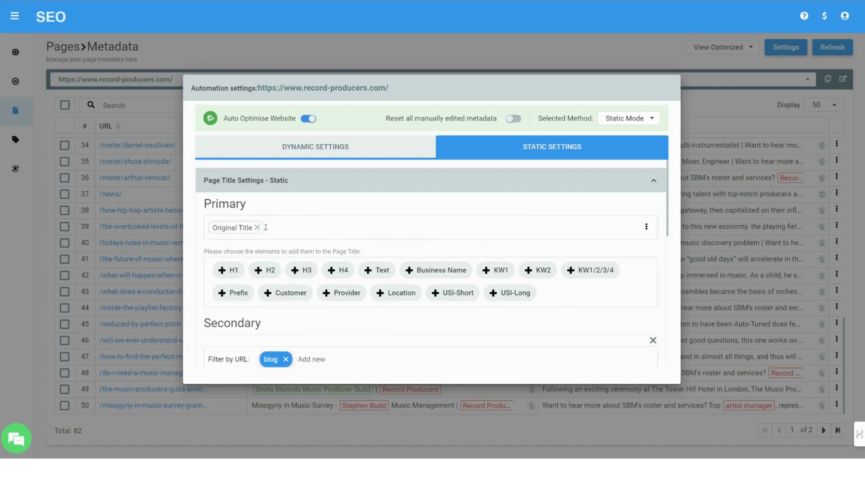
Step: Open the keyword filter options on the Keywords list
scroll(353, 312, "down", 1)
scroll(354, 312, "down", 2)
scroll(433, 302, "down", 5)
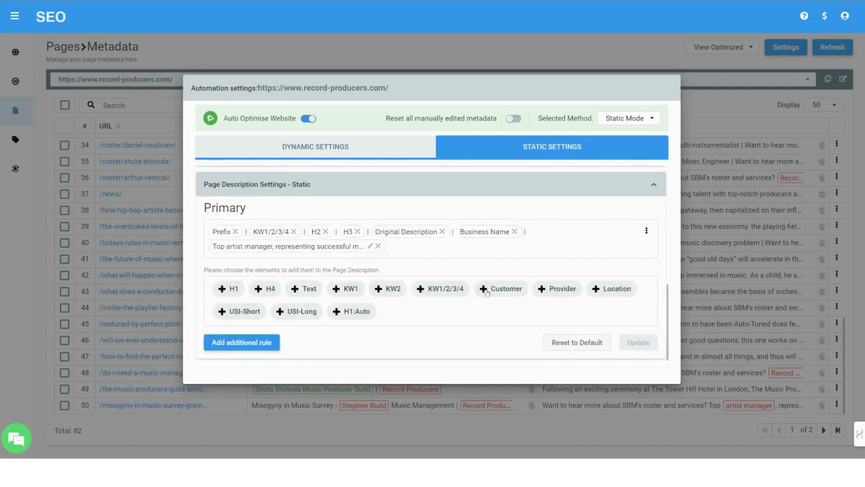
scroll(512, 299, "up", 10)
scroll(512, 299, "down", 10)
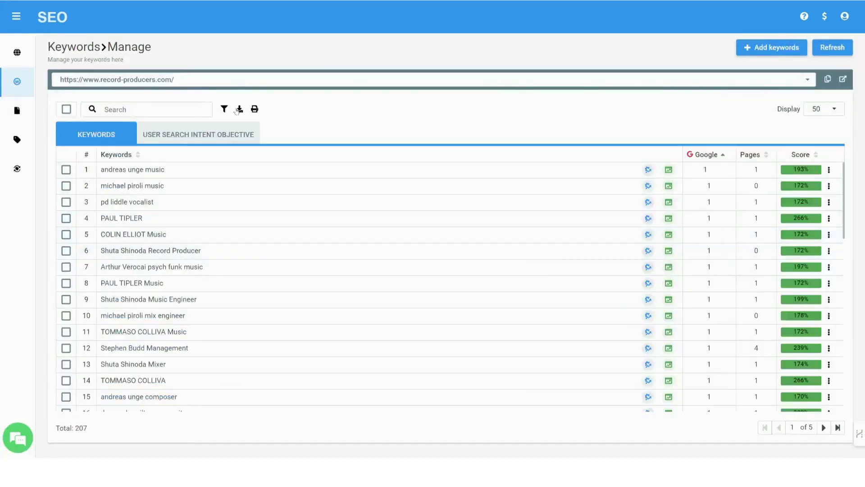
left_click(224, 108)
Step: Filter keywords to those gaining ranking positions over 360 days
scroll(739, 293, "down", 6)
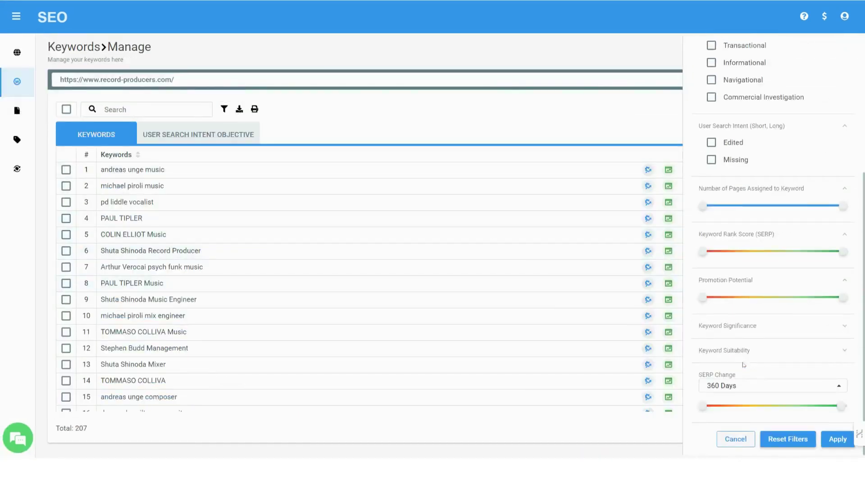
left_click(744, 364)
left_click(719, 399)
left_click_drag(703, 406, 773, 406)
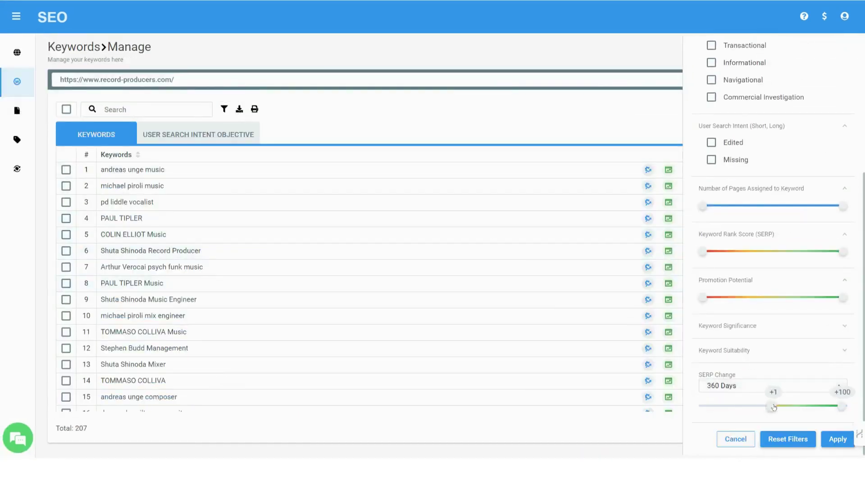
left_click(837, 440)
Step: Search the keywords for 'record producer' and reapply the filters
left_click(194, 111)
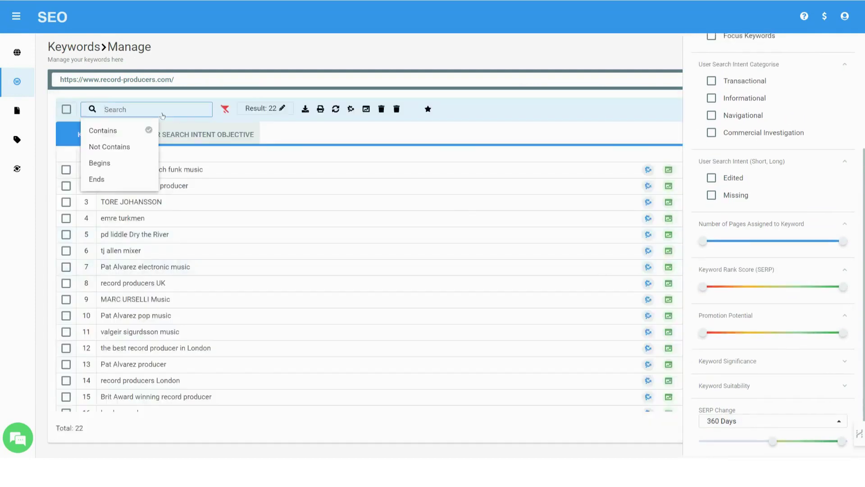
key("ctrl+v")
scroll(801, 379, "down", 1)
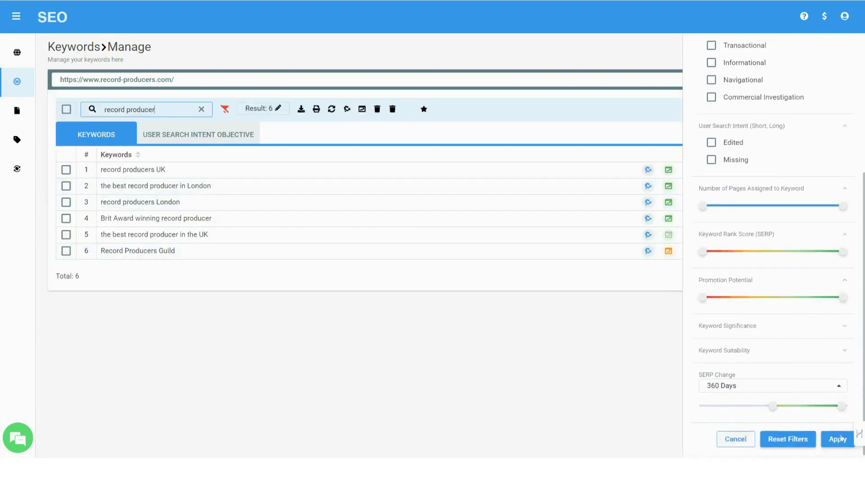
left_click(836, 438)
Step: Chart ranking history for record producers UK, best record producer in London, record producers London
left_click(66, 169)
left_click(66, 186)
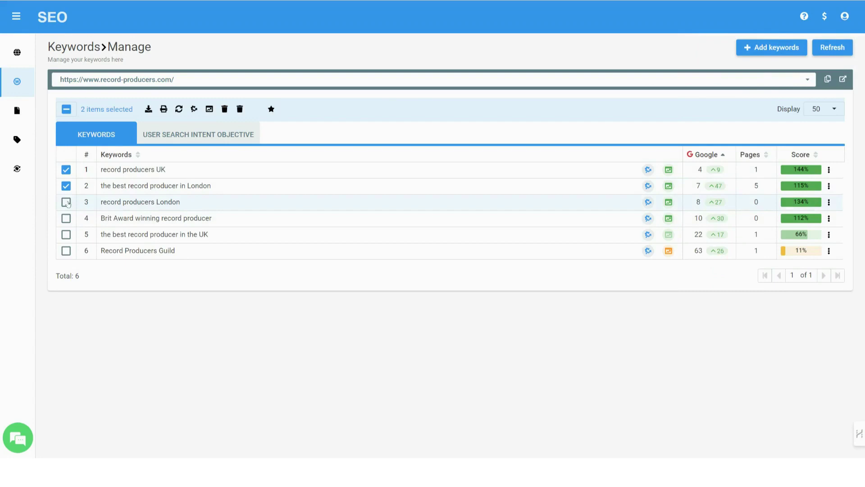
left_click(65, 202)
left_click(209, 109)
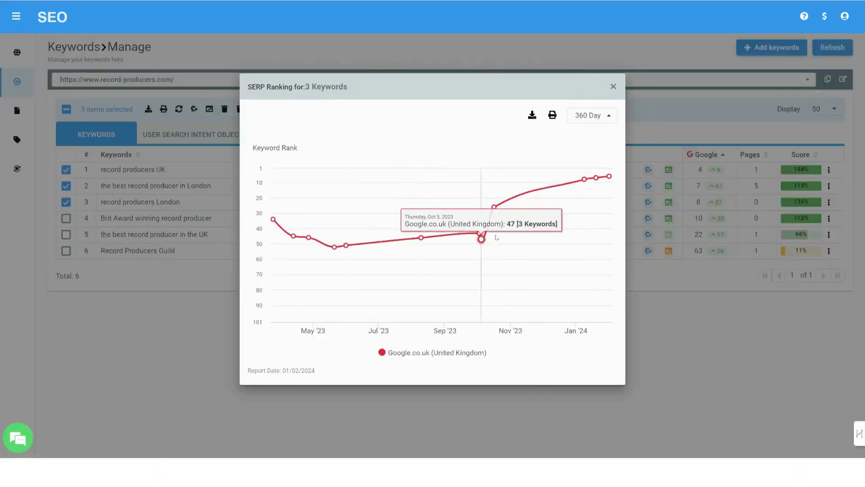
left_click(613, 86)
Step: Chart all six keywords' ranking history, then expand record producers UK's details
left_click(189, 218)
left_click(189, 234)
left_click(189, 250)
left_click(209, 108)
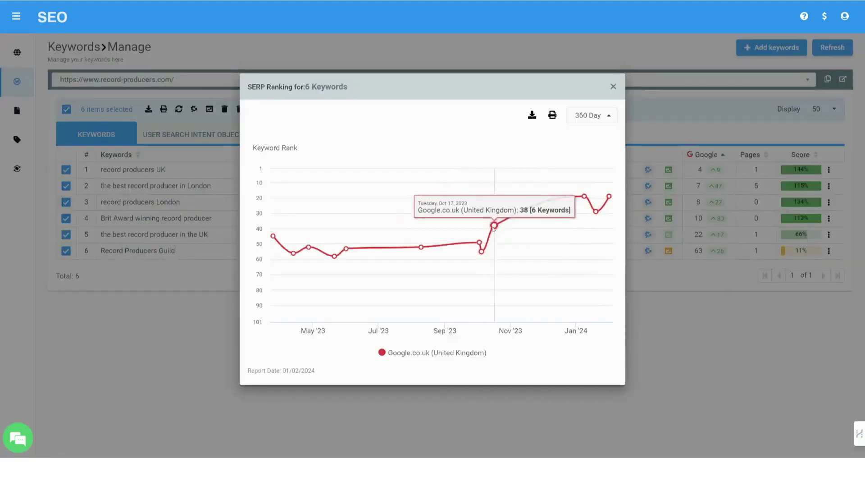
key("Escape")
left_click(276, 174)
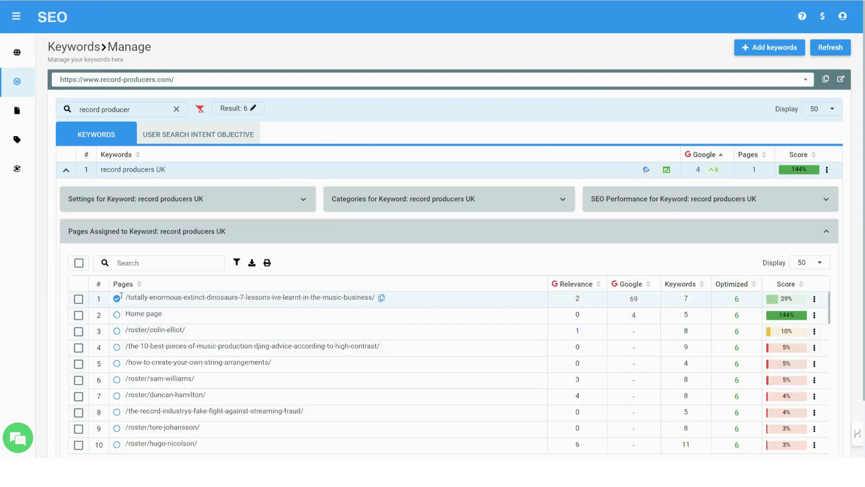
Step: Review record producers UK's assigned pages and expand its settings, categories and performance panels
left_click_drag(159, 299, 352, 299)
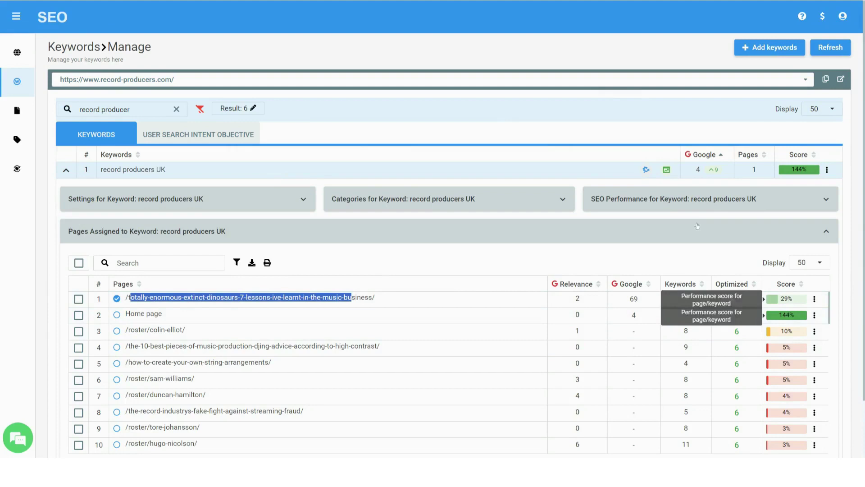
left_click(754, 208)
left_click_drag(615, 242, 725, 245)
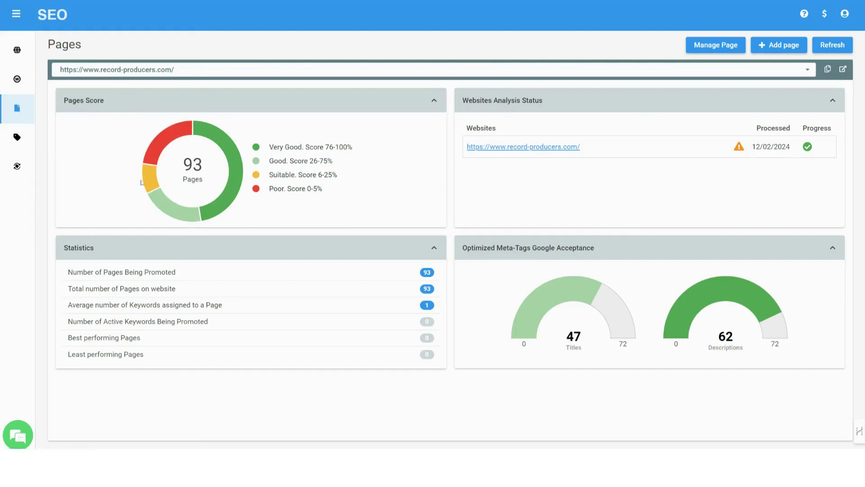
Step: Search keywords for 'record producer', review the first short and long USI options, and copy the long USI
mouse_move(179, 136)
left_click(17, 79)
left_click(130, 109)
type("record producers")
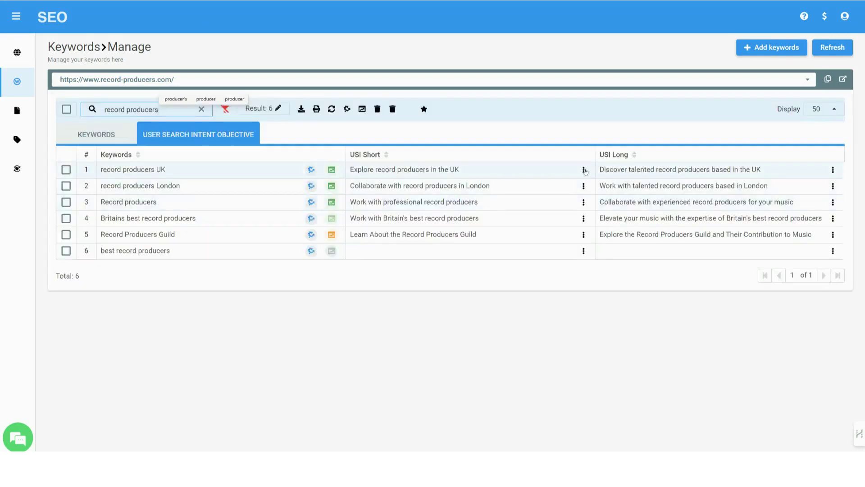
left_click(584, 170)
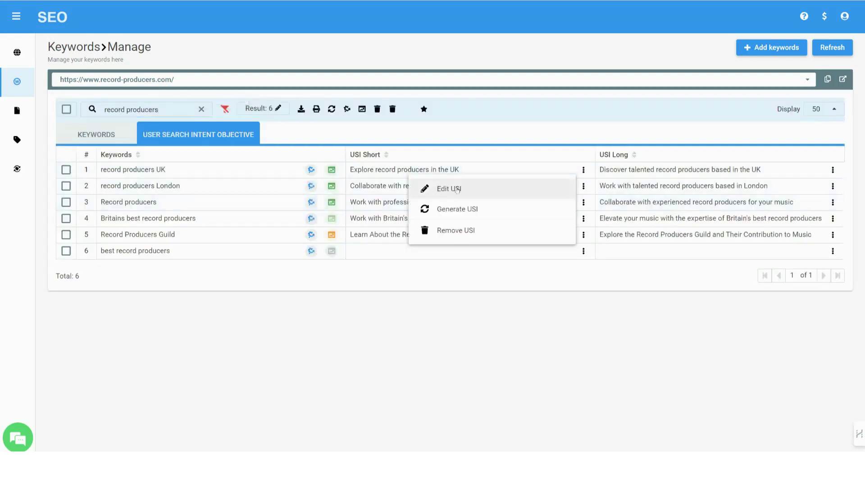
left_click(455, 189)
left_click(557, 171)
left_click(584, 169)
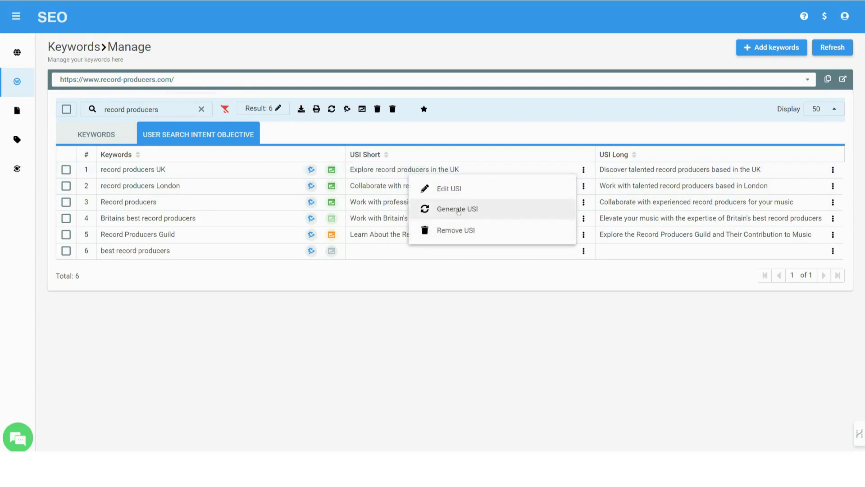
left_click(833, 170)
left_click(696, 187)
left_click(832, 170)
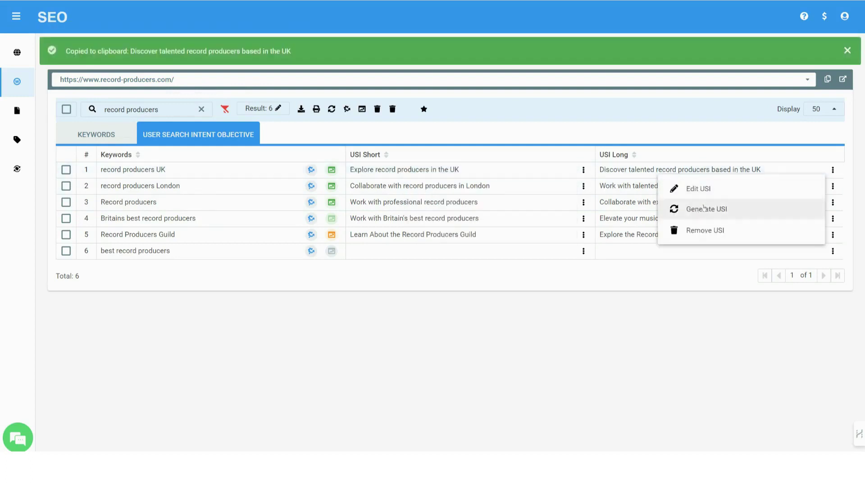
left_click(491, 382)
Step: In Metadata automation settings, add the USI-Long chip to the page-title rule directly after Original Title
mouse_move(15, 113)
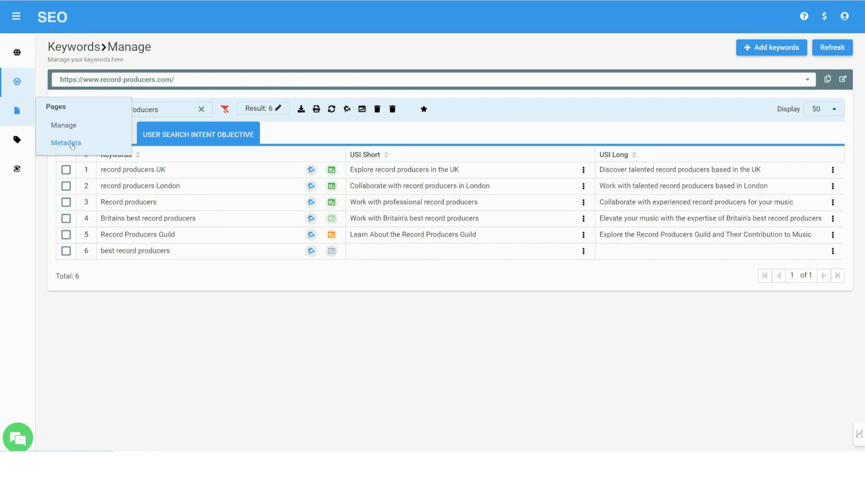
left_click(66, 142)
left_click(788, 49)
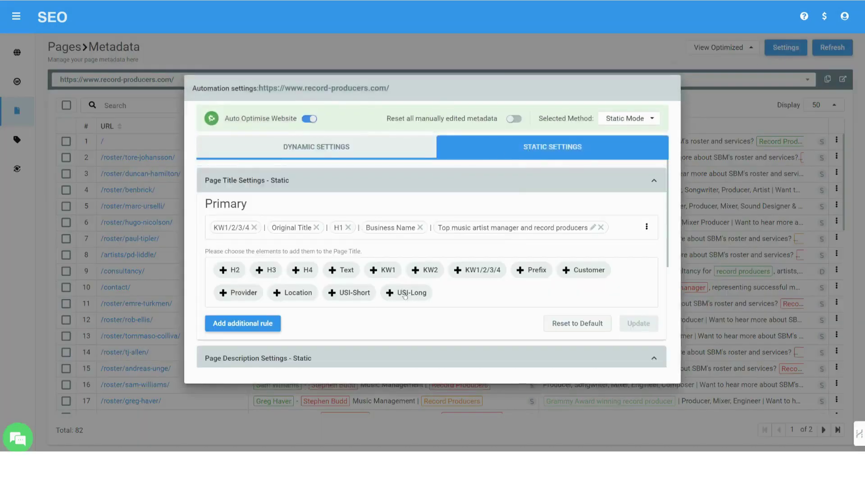
left_click(404, 293)
left_click_drag(226, 242, 348, 227)
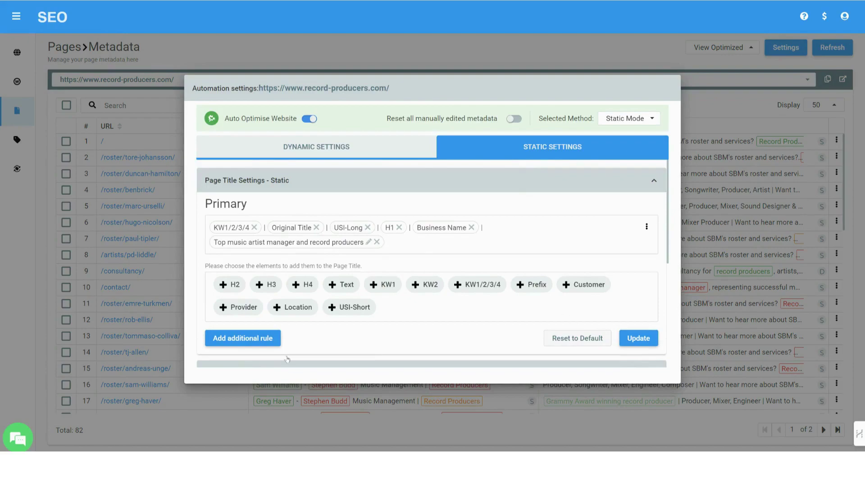
scroll(287, 359, "down", 4)
scroll(287, 359, "up", 1)
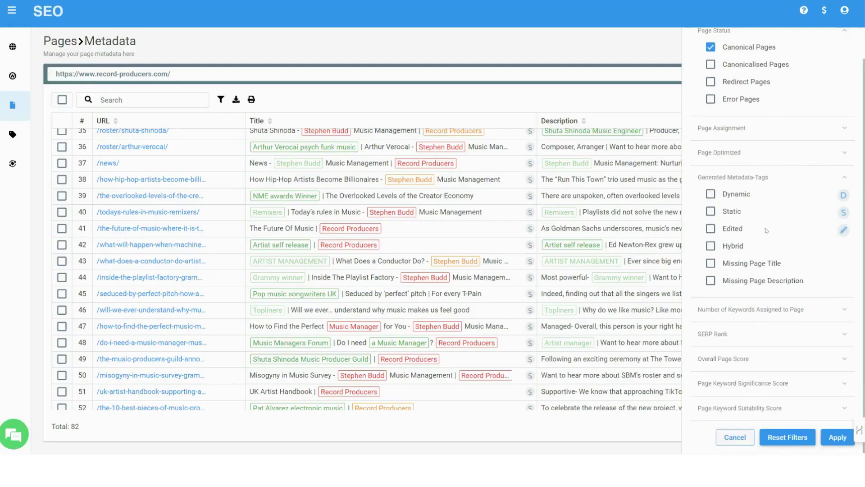
Step: Filter pages by an adjusted Number of Keywords Assigned to Page range and apply it
left_click(779, 315)
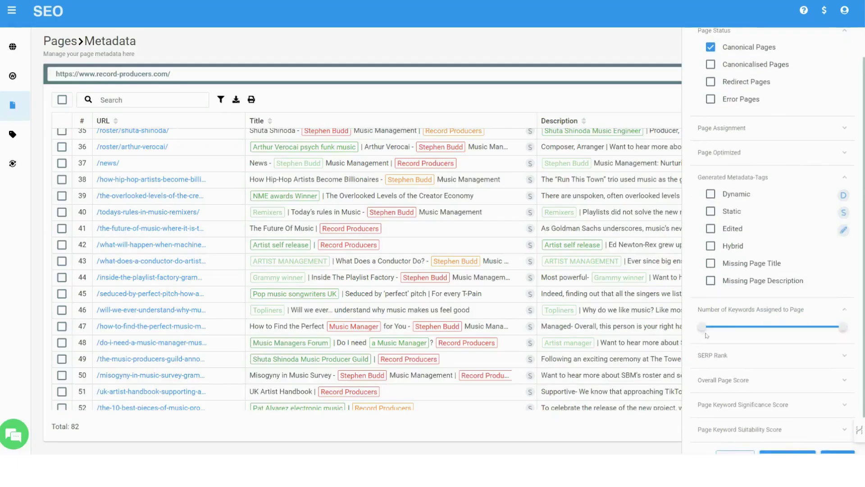
left_click_drag(708, 329, 717, 328)
scroll(766, 373, "down", 1)
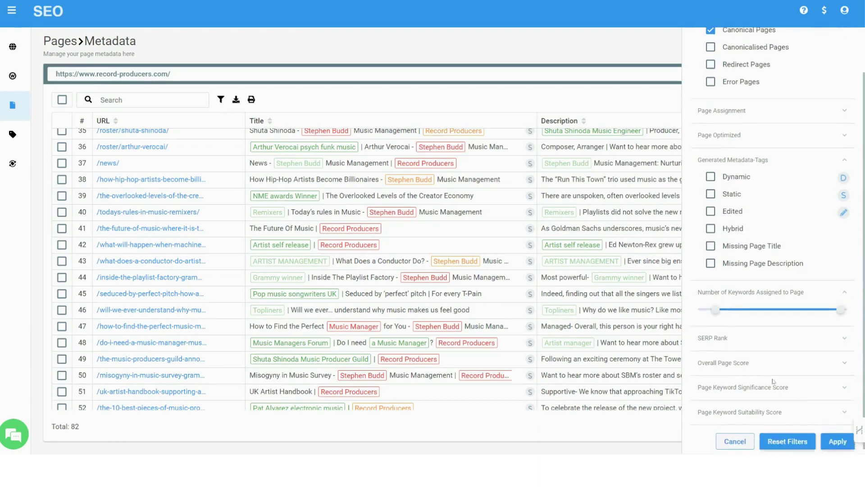
left_click(837, 437)
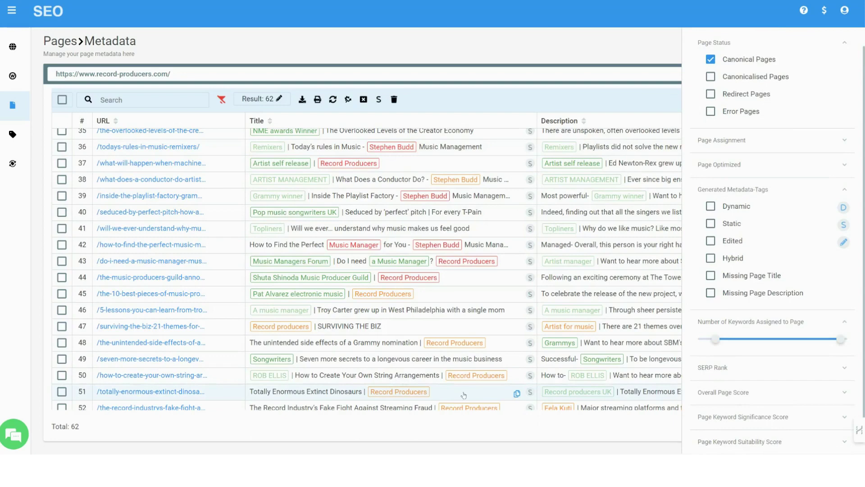
scroll(793, 324, "down", 1)
mouse_move(711, 307)
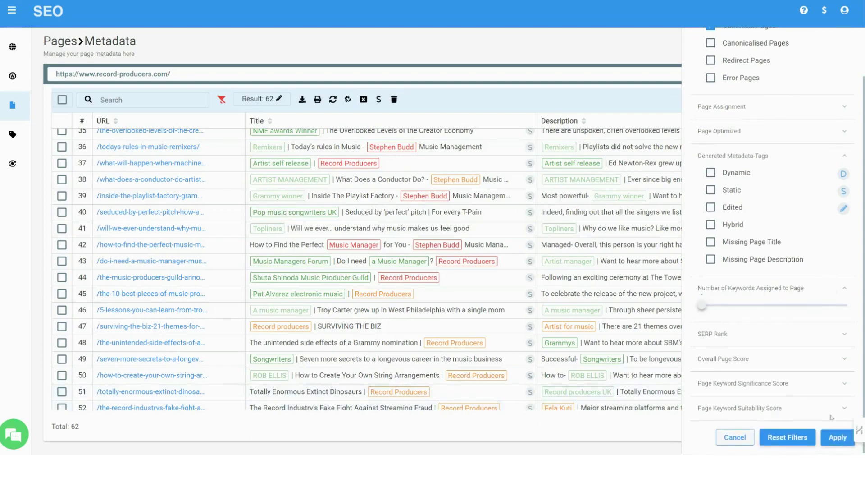
left_click(837, 437)
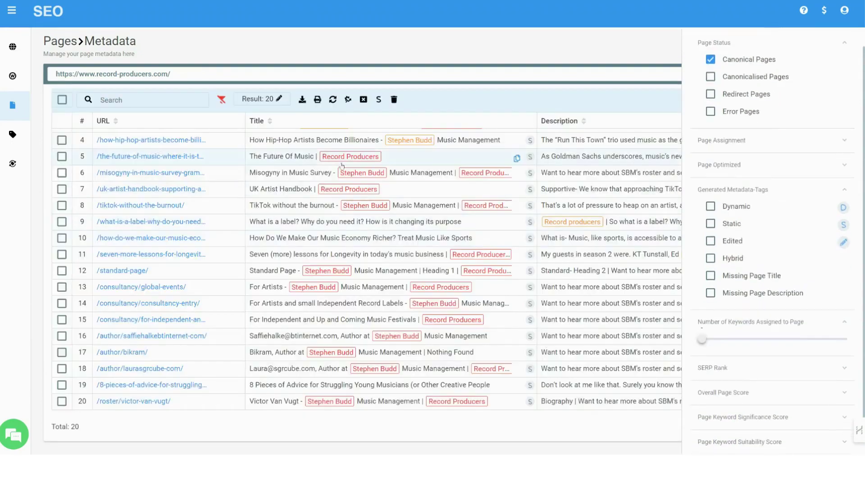
Step: Clear the keyword filter so all 82 pages are listed, leaving the filter panel closed unapplied
scroll(847, 74, "up", 1)
left_click(847, 42)
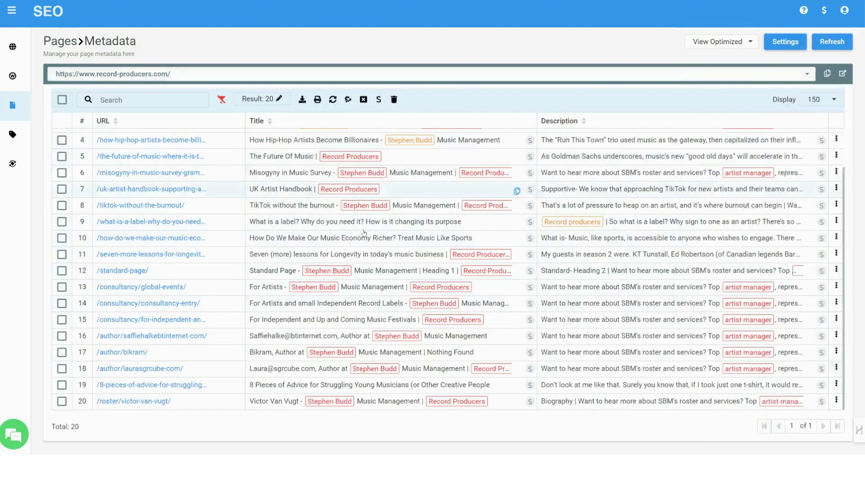
left_click(222, 100)
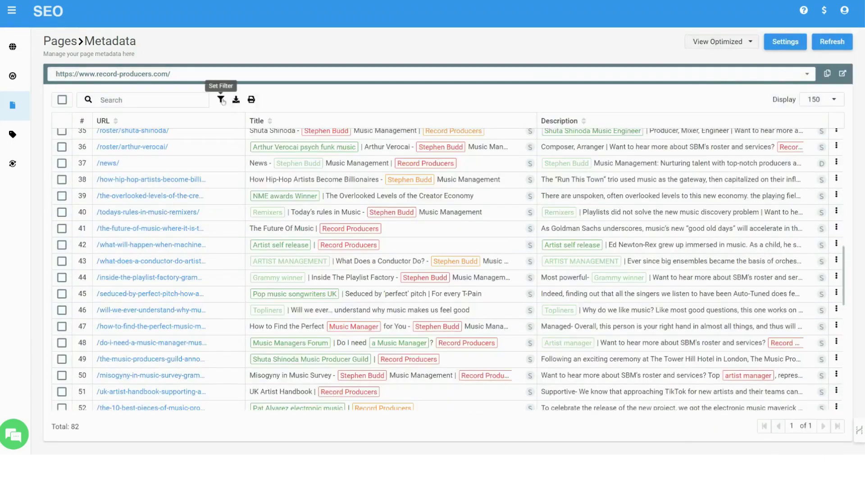
left_click(222, 99)
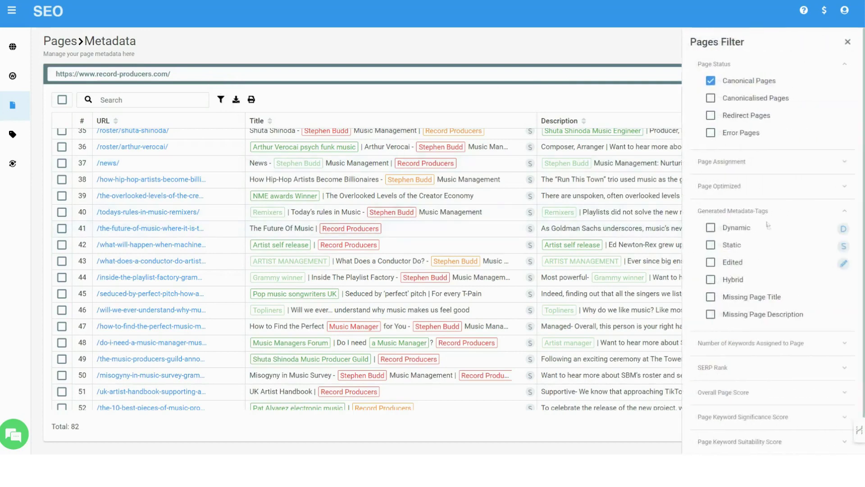
scroll(767, 227, "down", 1)
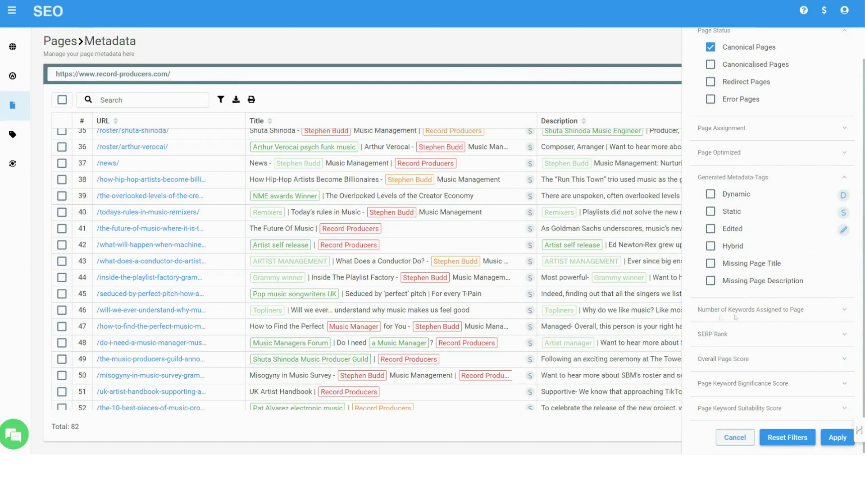
left_click(779, 314)
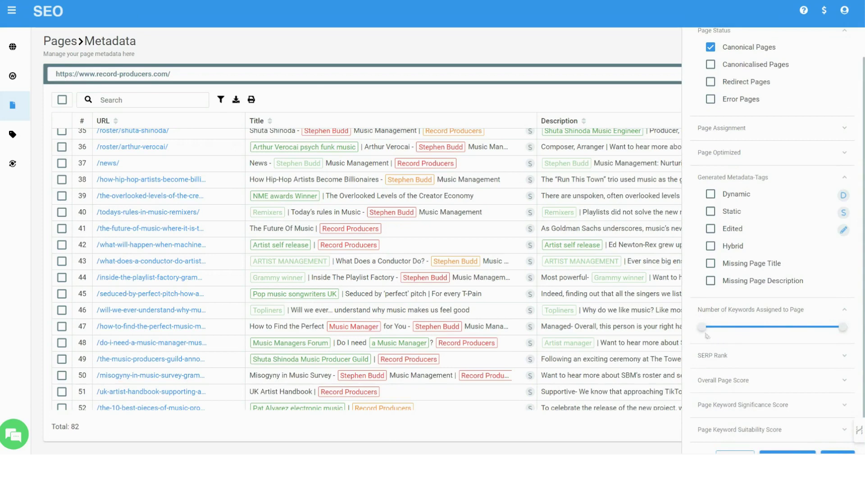
mouse_move(703, 332)
left_click(561, 193)
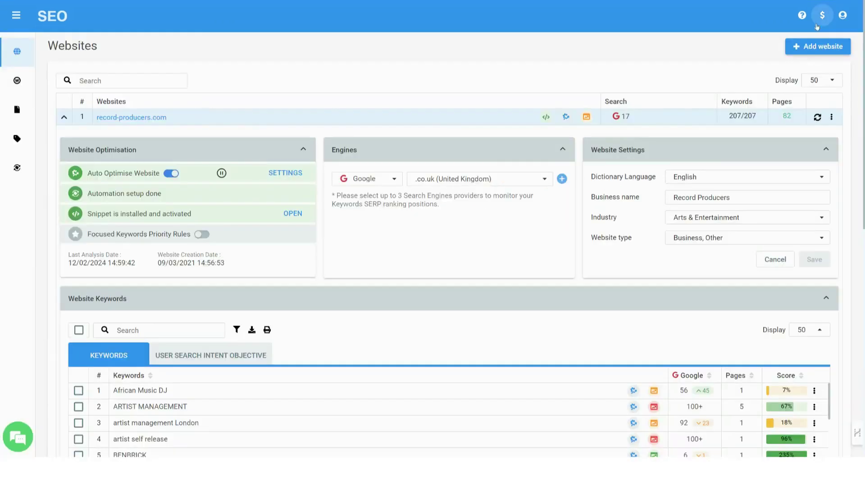
Step: Request full reprocessing of record-producers.com's site data
left_click(818, 117)
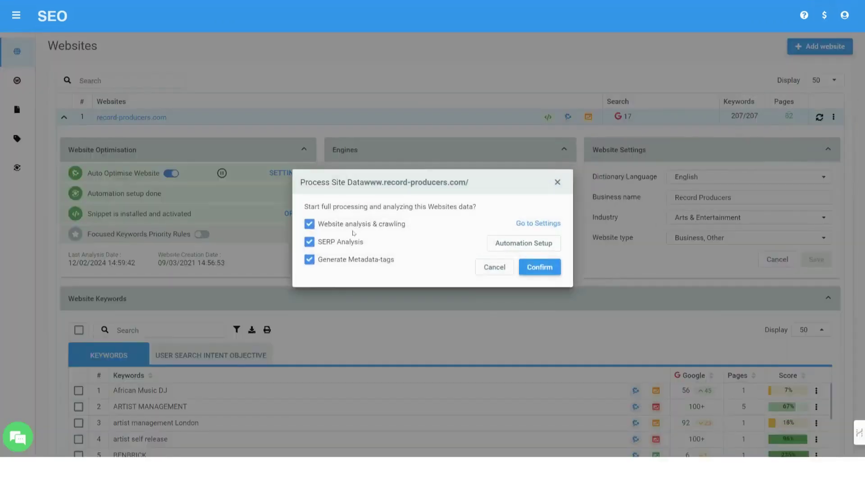